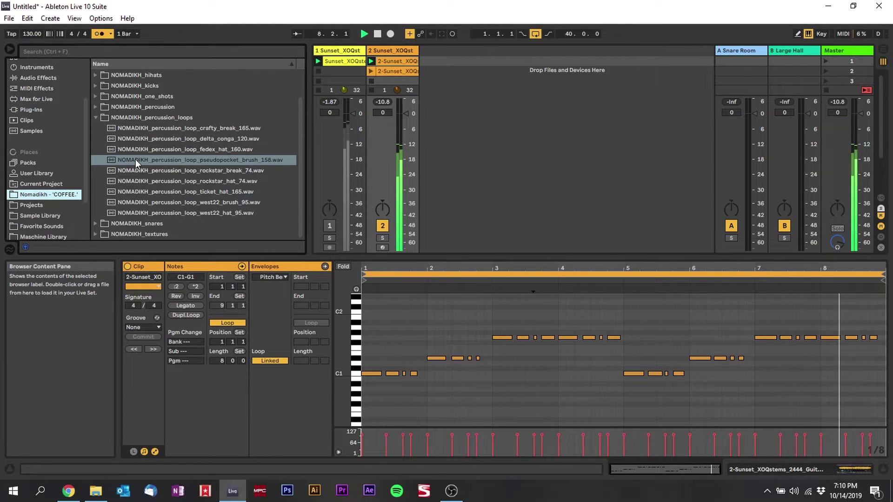
- Try NOMADIKH_percussion_loop_pseudopocket_brush_158.wav as a clip on a new audio track alongside the playing clips, and remove that track
click(135, 159)
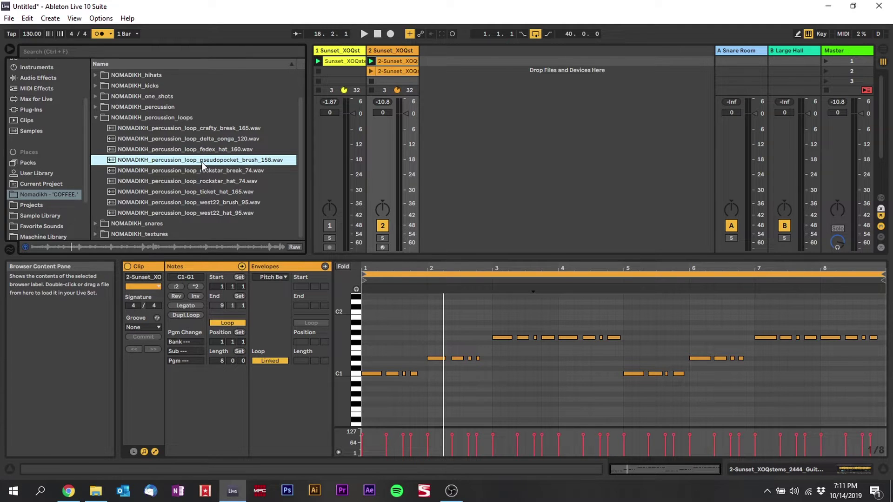
drag(165, 163, 435, 59)
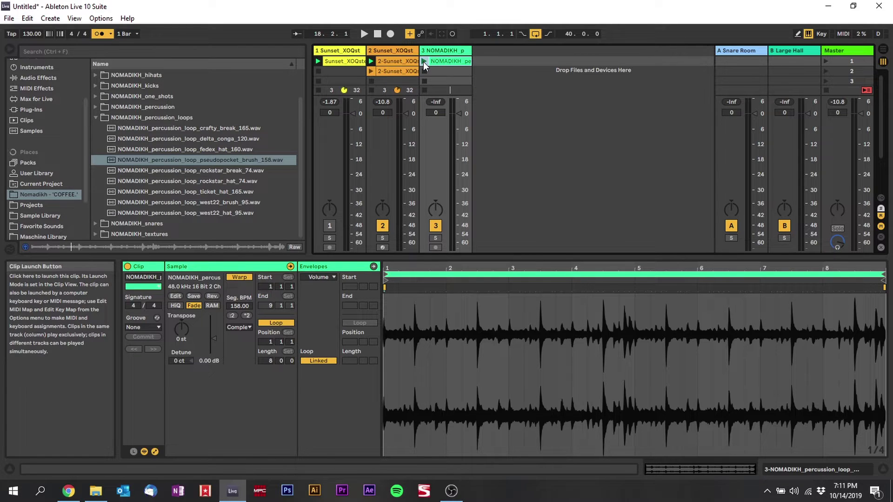
click(423, 61)
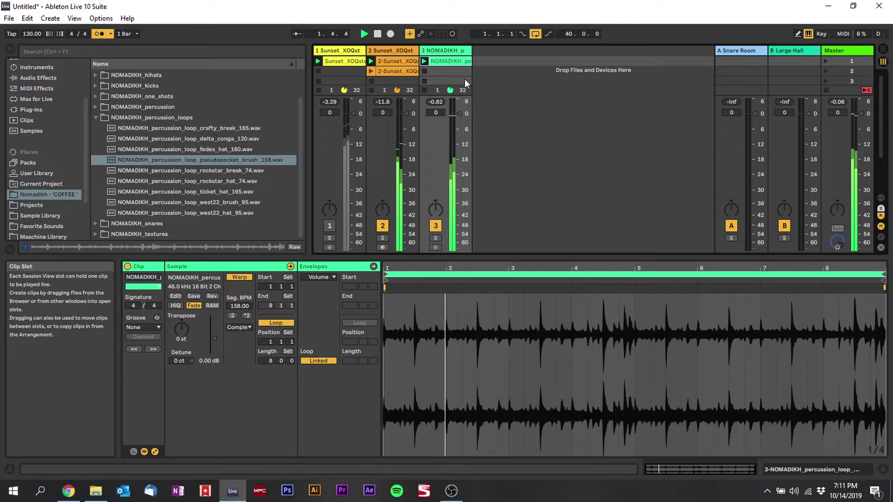
key(space)
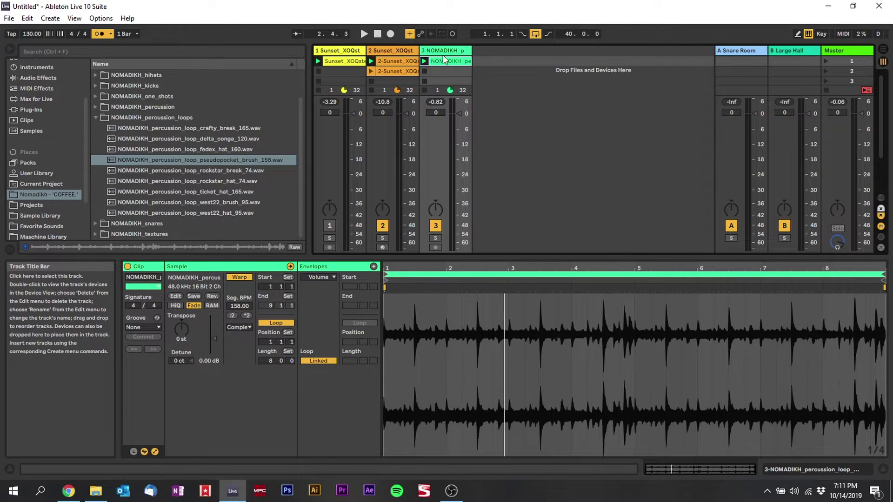
key(Delete)
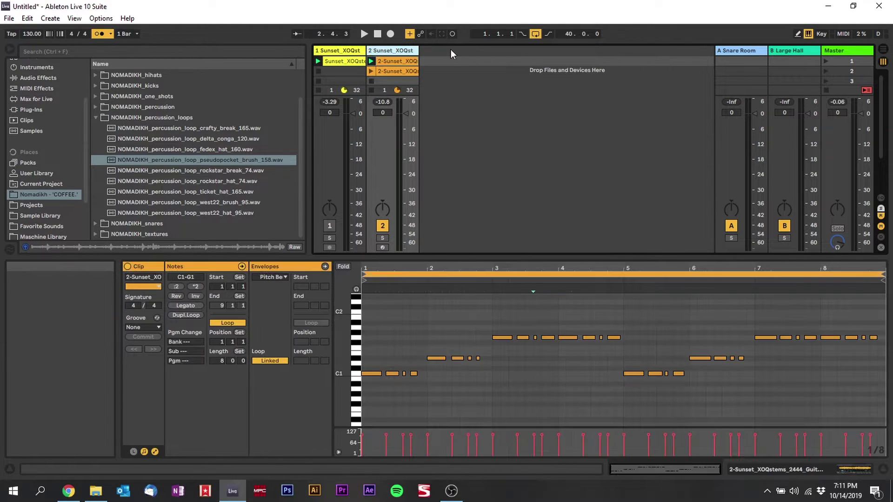
- Add a Simpler instrument on a new track and load NOMADIKH_percussion_loop_pseudopocket_brush_158.wav into it
click(36, 67)
drag(116, 171, 438, 49)
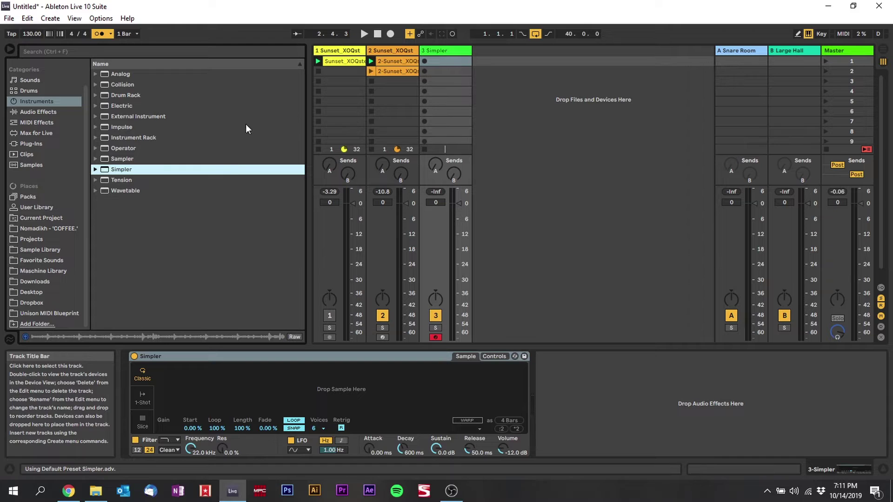
click(42, 228)
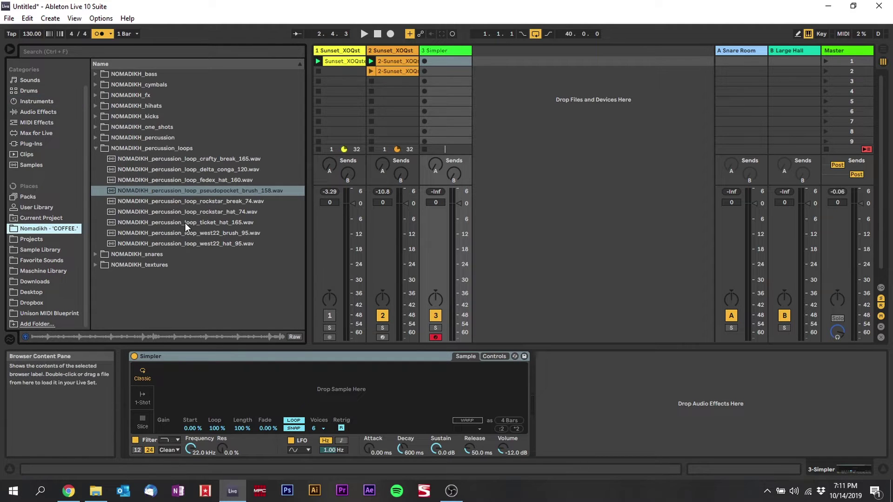
drag(167, 192, 268, 381)
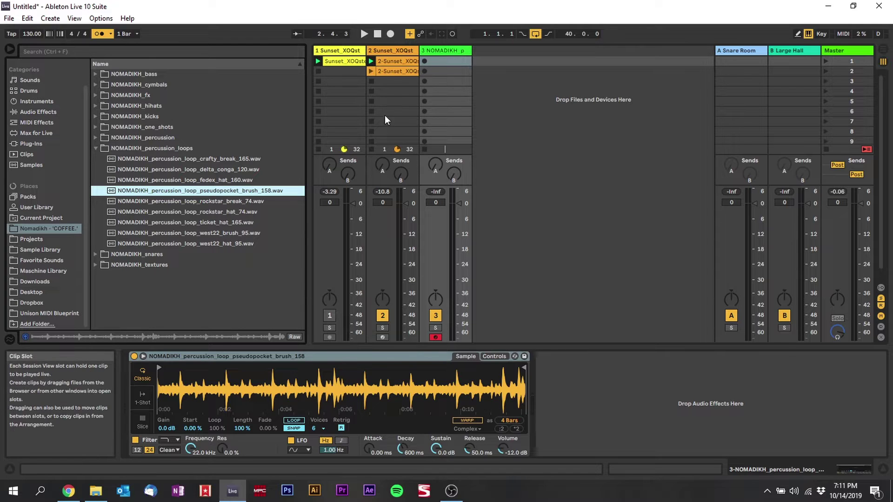
click(391, 50)
click(426, 50)
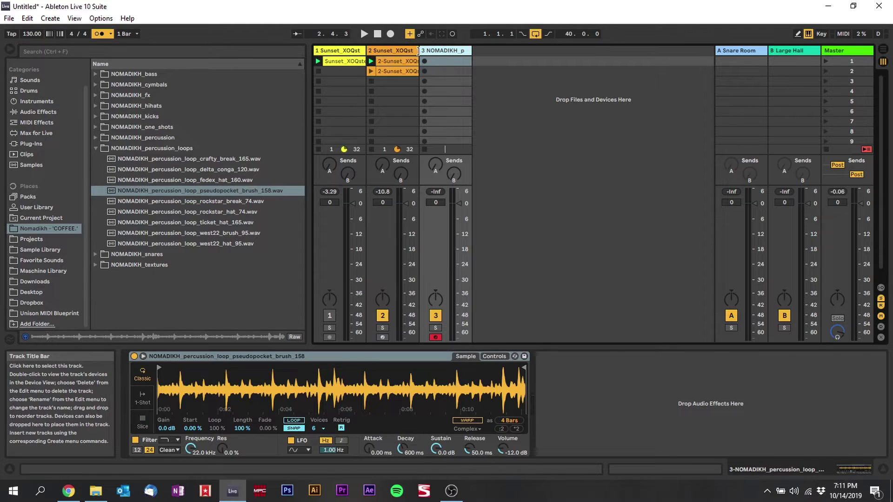
- Switch Simpler to Slice mode, slicing the loop by Beat with a 1/2 division
click(141, 422)
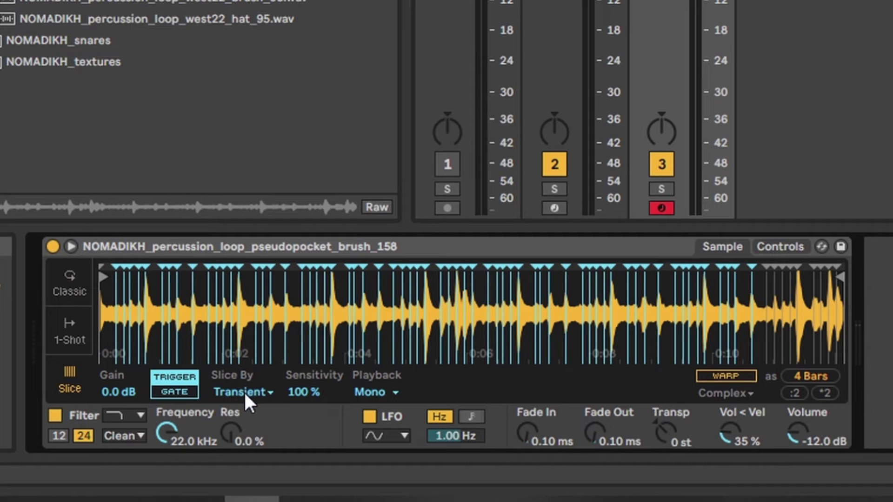
click(244, 391)
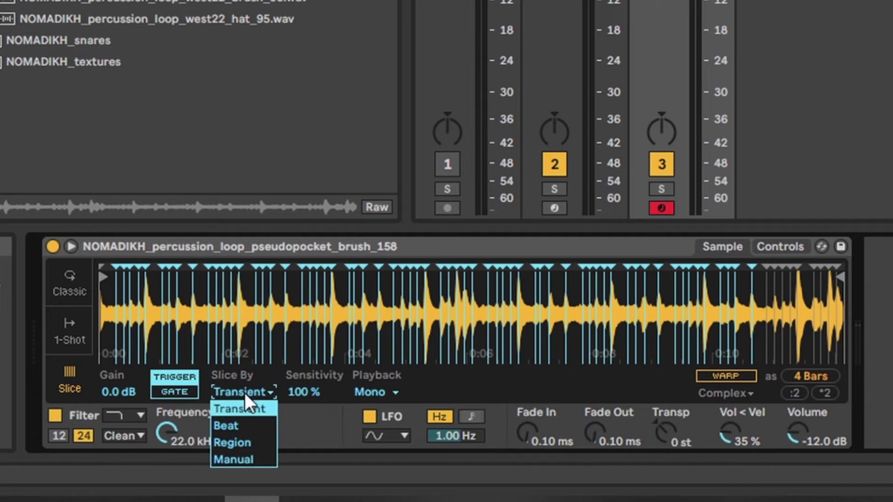
click(250, 418)
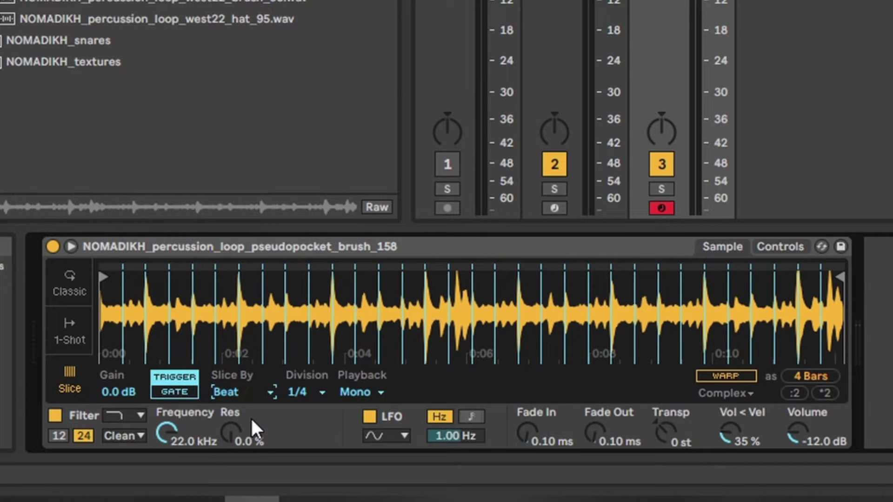
click(300, 391)
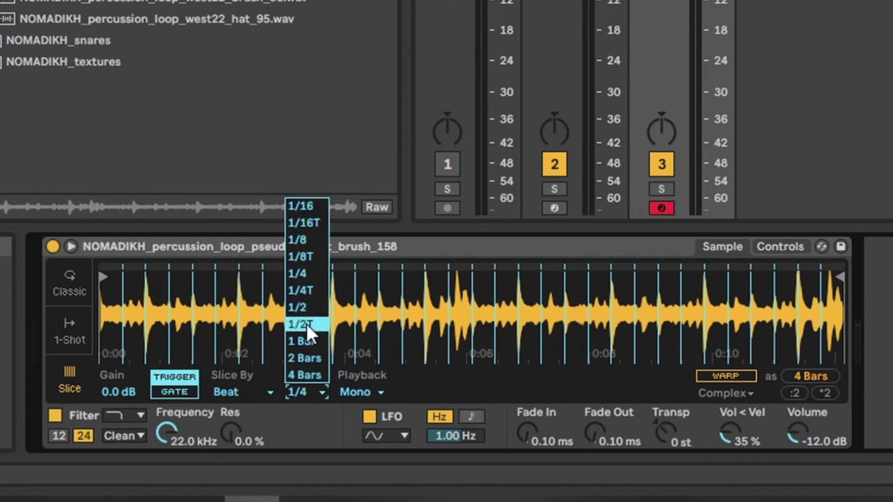
click(306, 306)
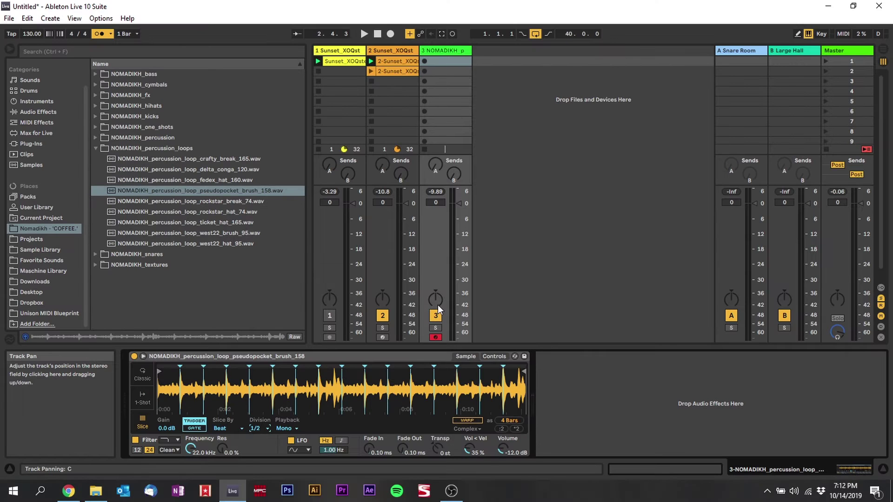
- Turn on Warp for the sliced loop in Simpler and audition its slices along with the other tracks
key(space)
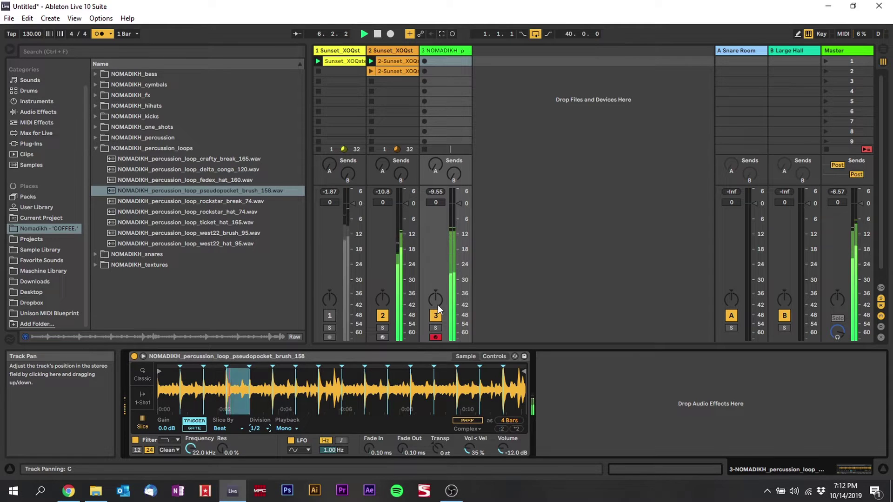
key(space)
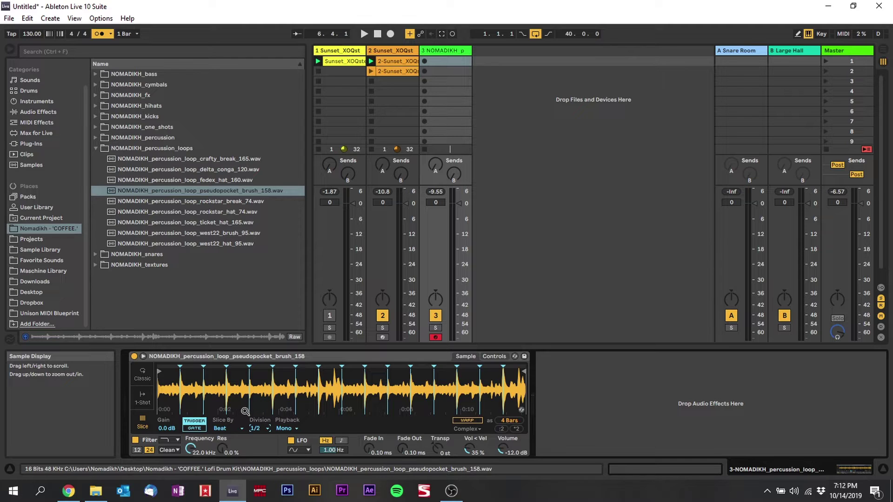
click(466, 421)
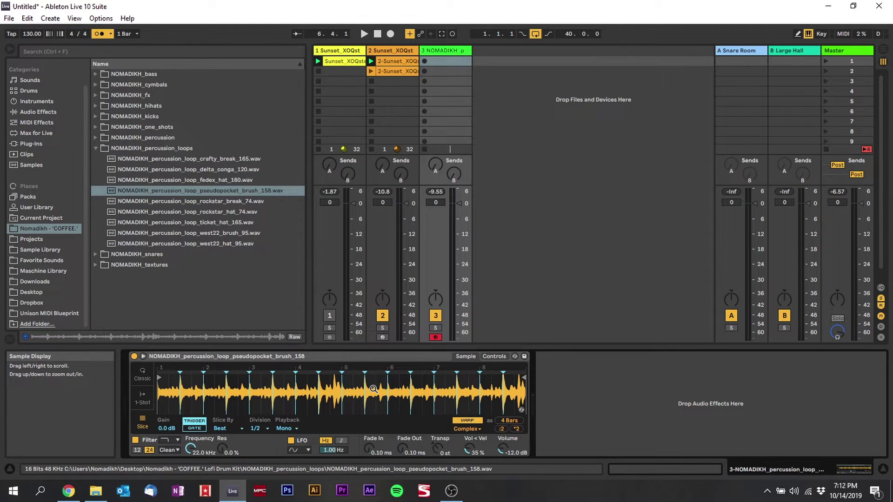
key(space)
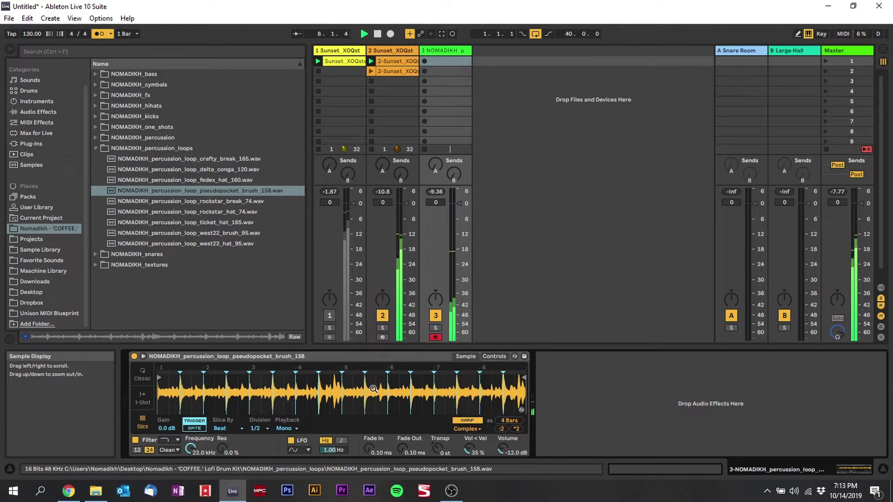
key(space)
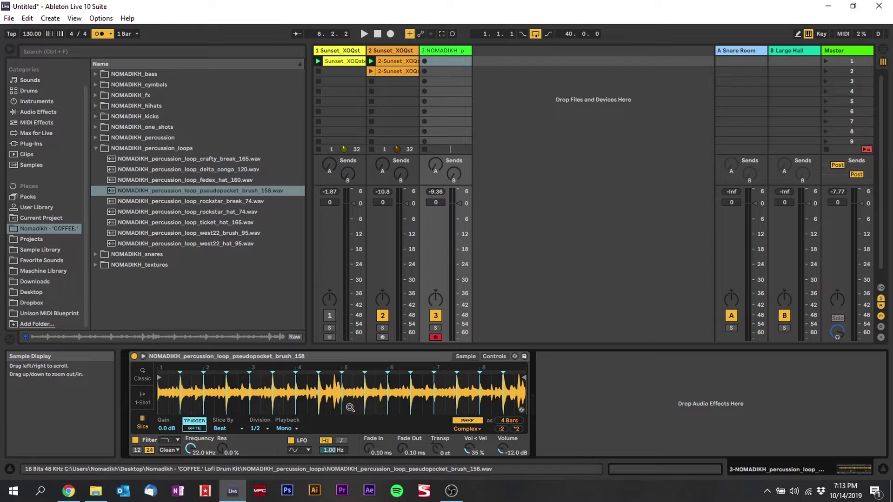
- Set Simpler's slice division to 1/4 and audition the shorter slices along with the other tracks
click(259, 427)
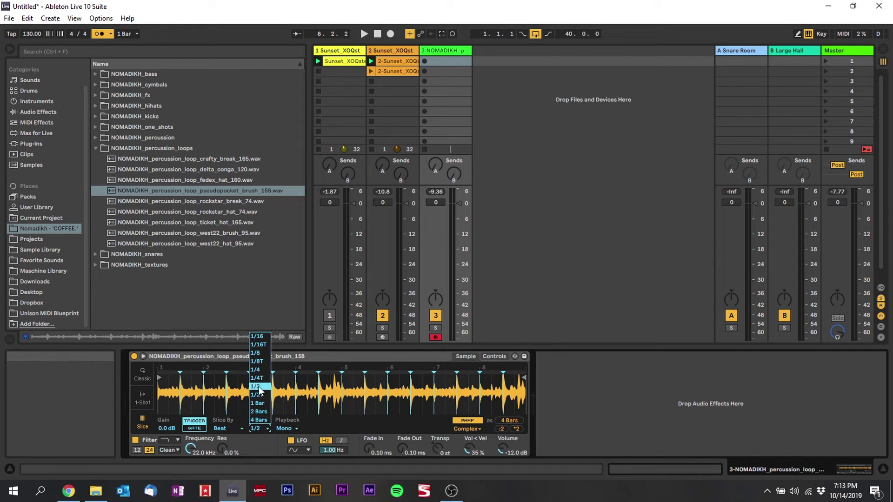
click(256, 371)
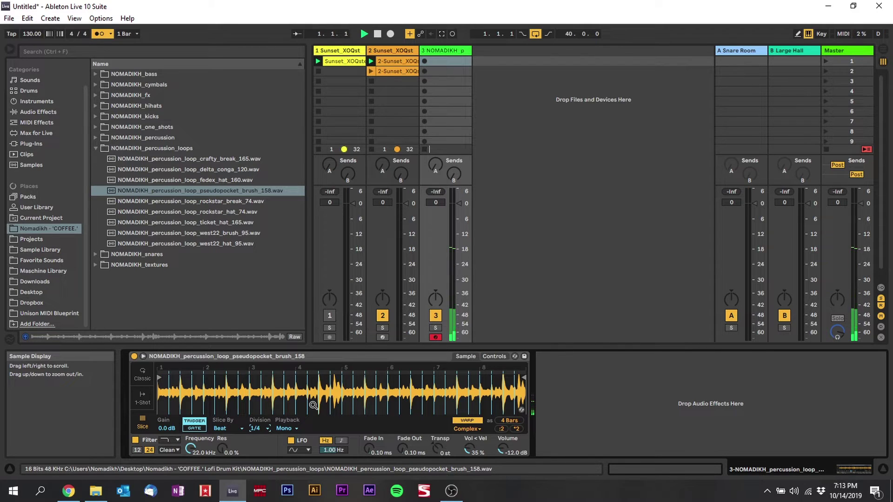
key(space)
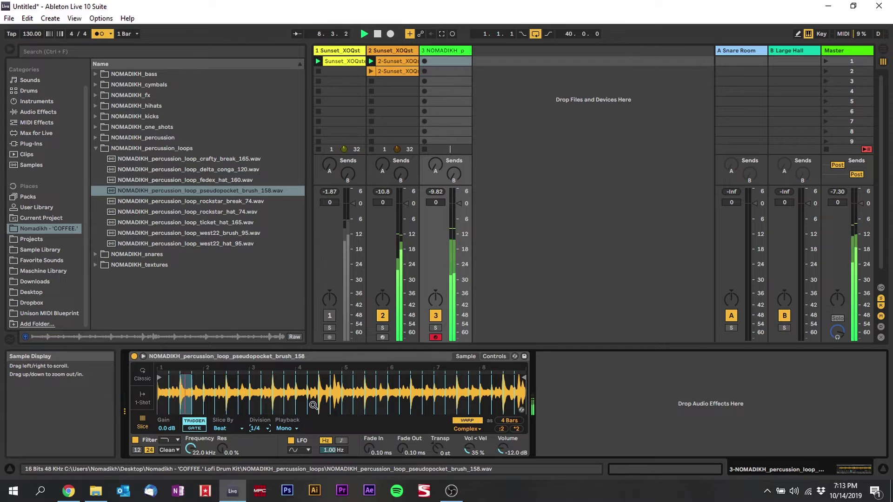
key(space)
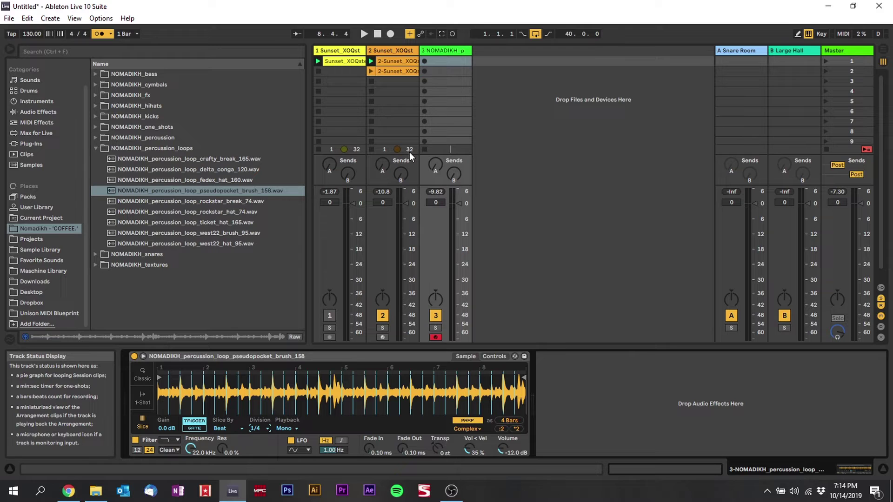
- Capture the played slices as a MIDI clip in track 3's first slot and start its loop at bar 5
click(443, 60)
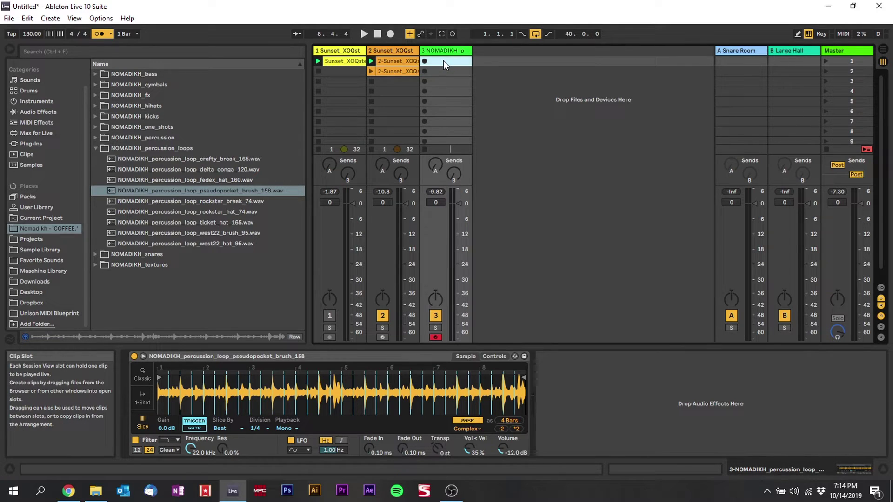
click(441, 33)
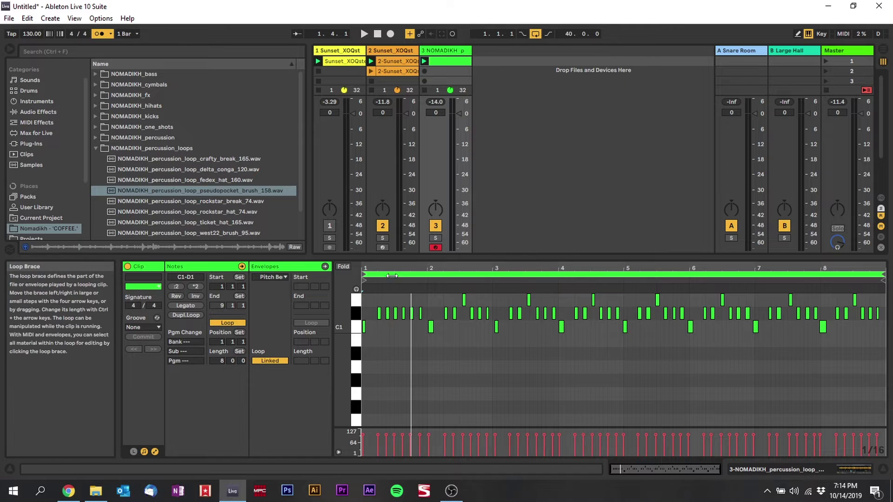
drag(365, 277, 623, 288)
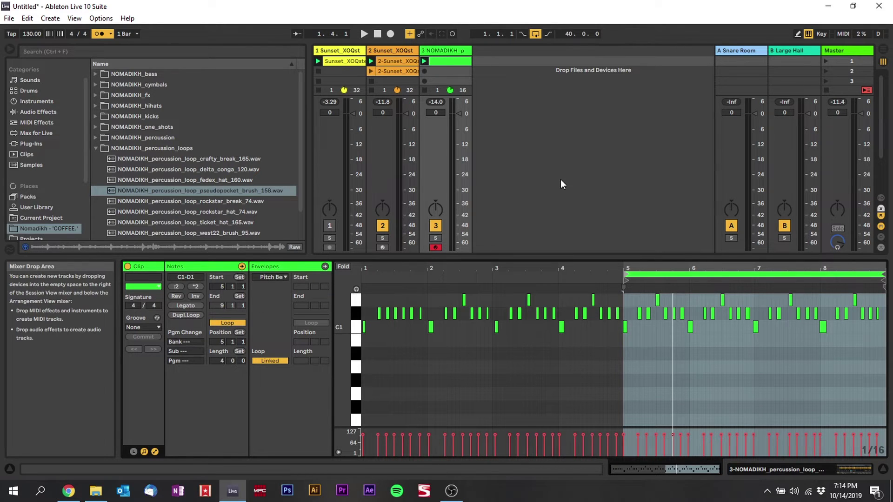
- Play the captured clip's four-bar loop with the other tracks and turn off the metronome
key(space)
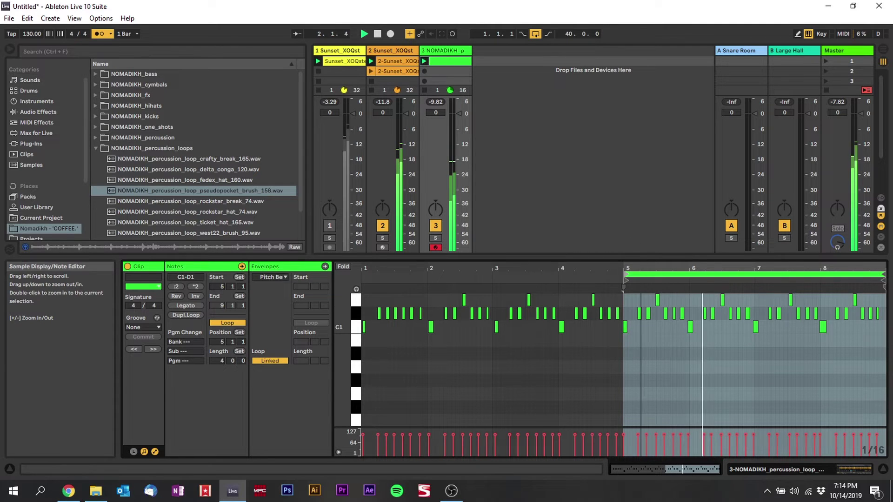
scroll(636, 286, up, 3)
click(607, 328)
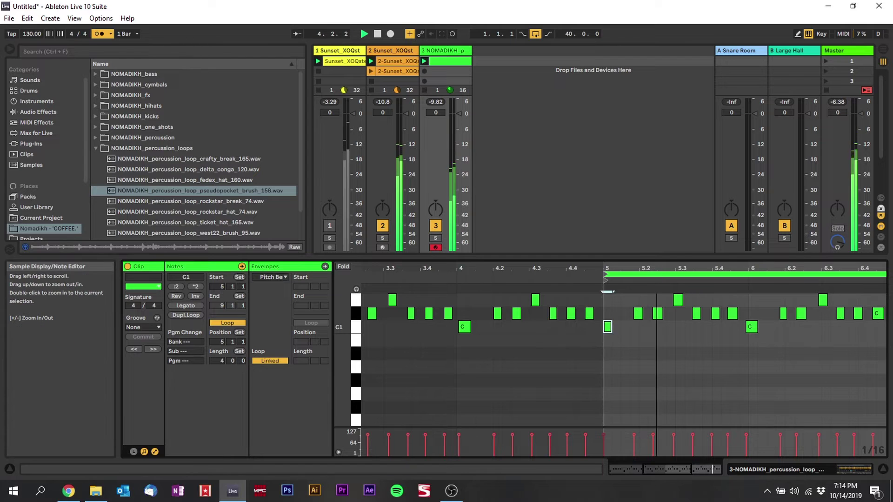
scroll(650, 299, down, 4)
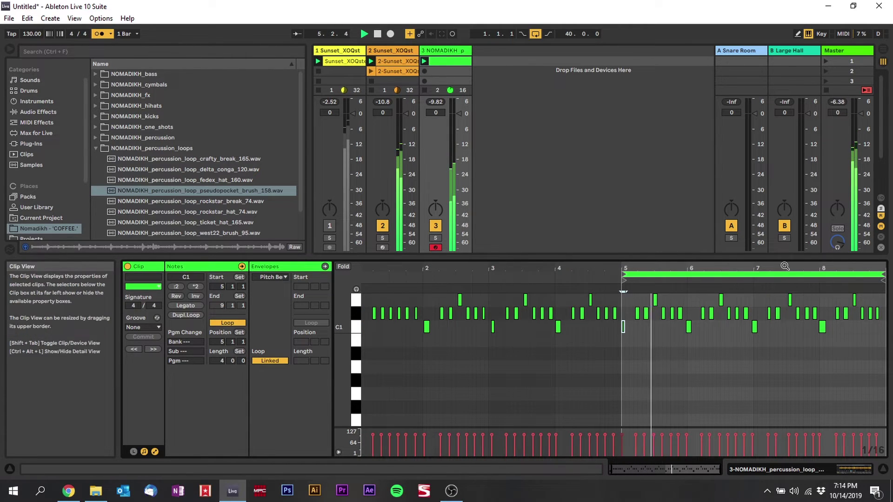
scroll(788, 321, up, 2)
click(100, 34)
drag(692, 269, 674, 253)
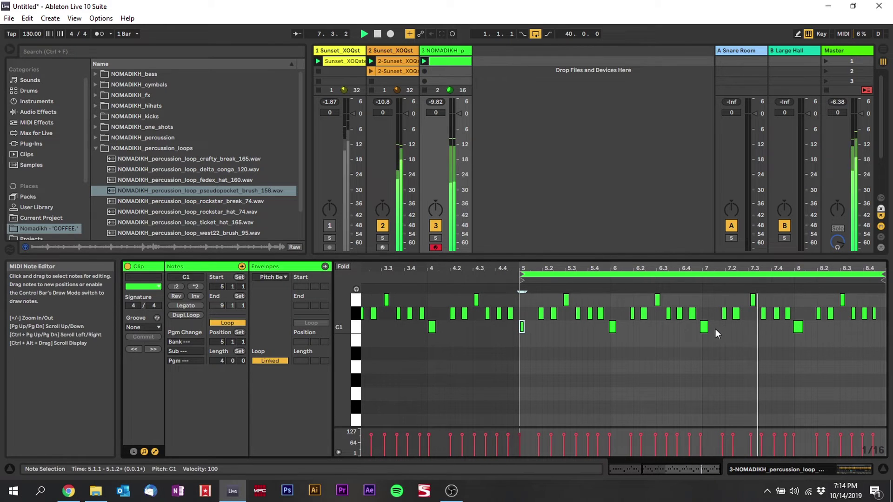
- Quantize the start of all notes in the captured clip to 1/16 with an amount of 50%, and play it back
click(720, 329)
key(ctrl+a)
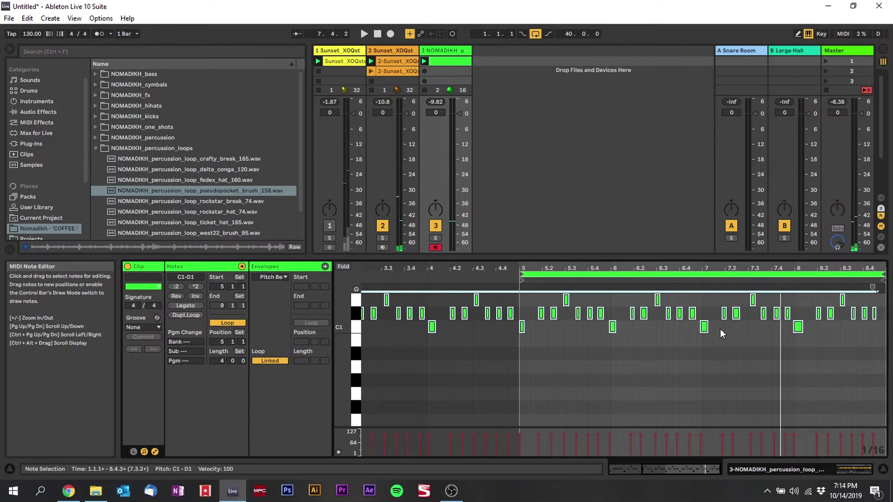
right_click(720, 328)
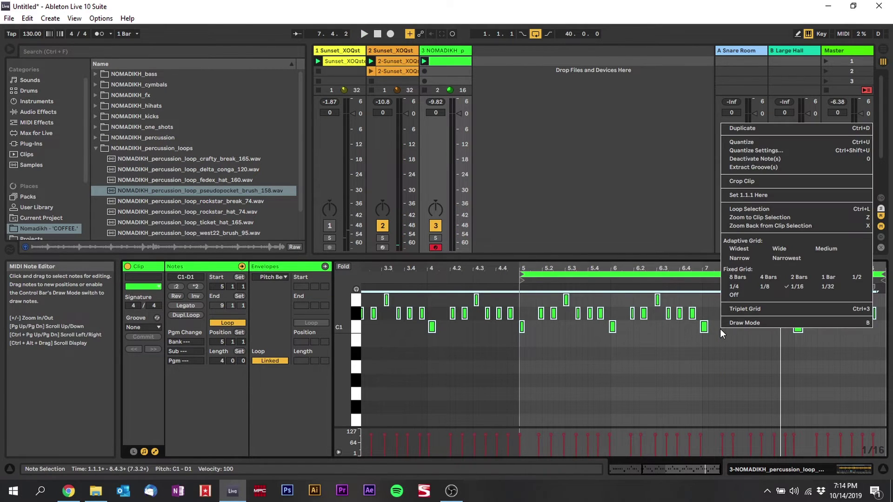
click(751, 151)
click(637, 189)
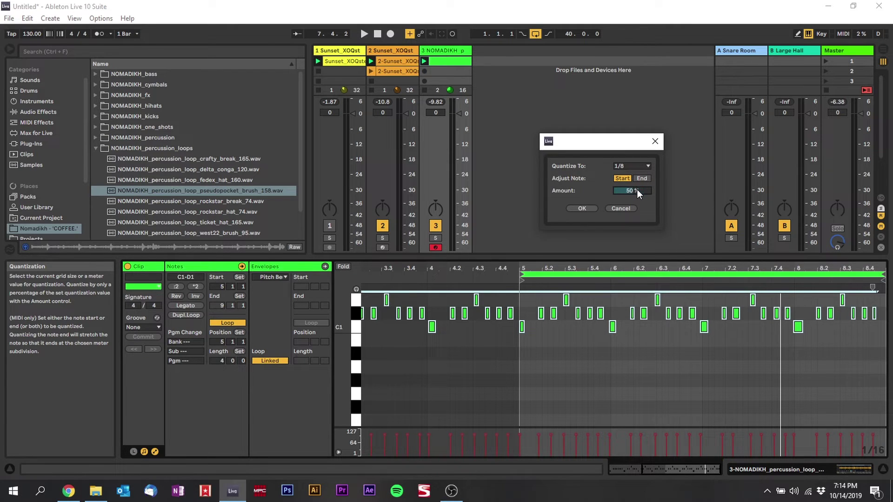
click(635, 168)
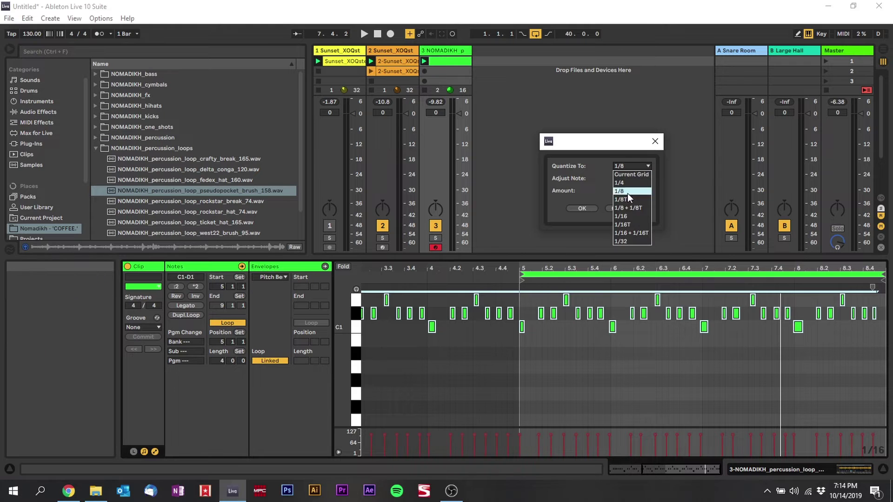
click(631, 216)
click(579, 209)
click(643, 328)
key(space)
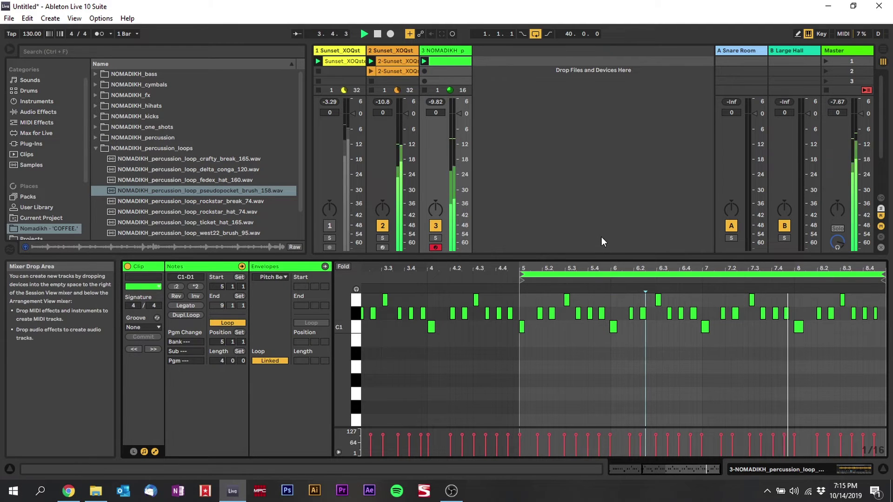
- Open track 3's Simpler device and examine the slices of the first bar and the filter, LFO and envelope settings
double_click(453, 52)
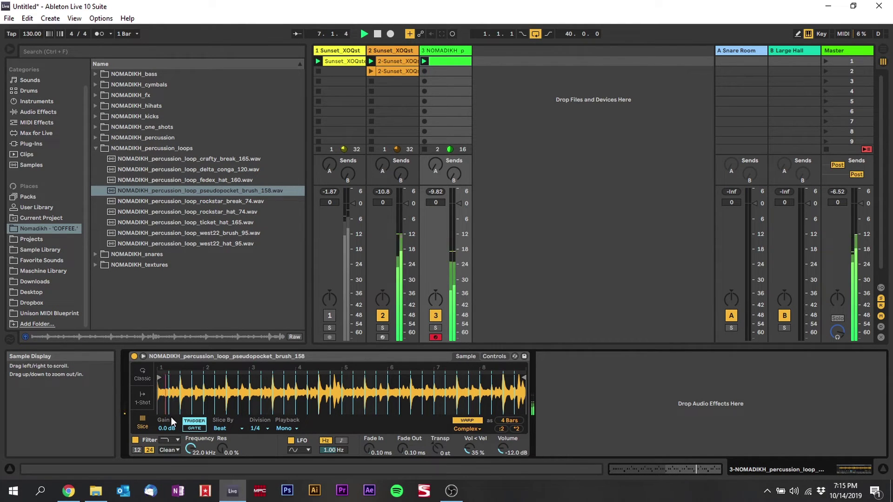
drag(164, 395, 293, 383)
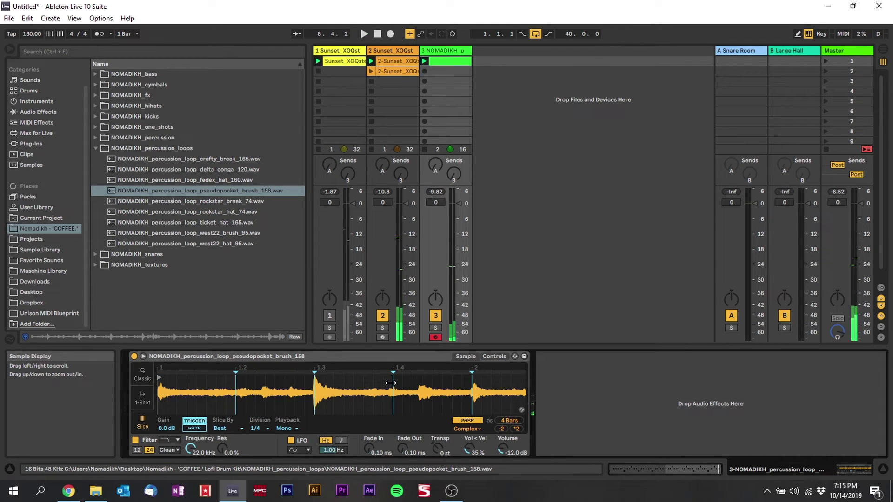
click(492, 357)
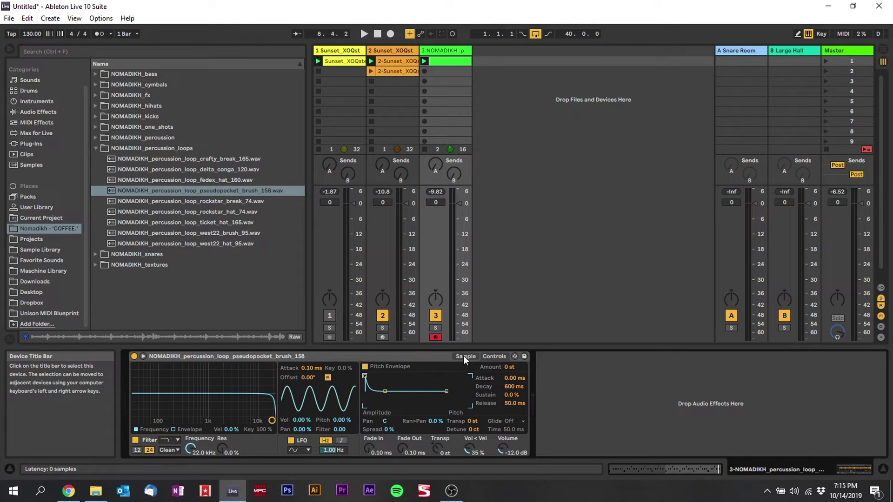
click(463, 357)
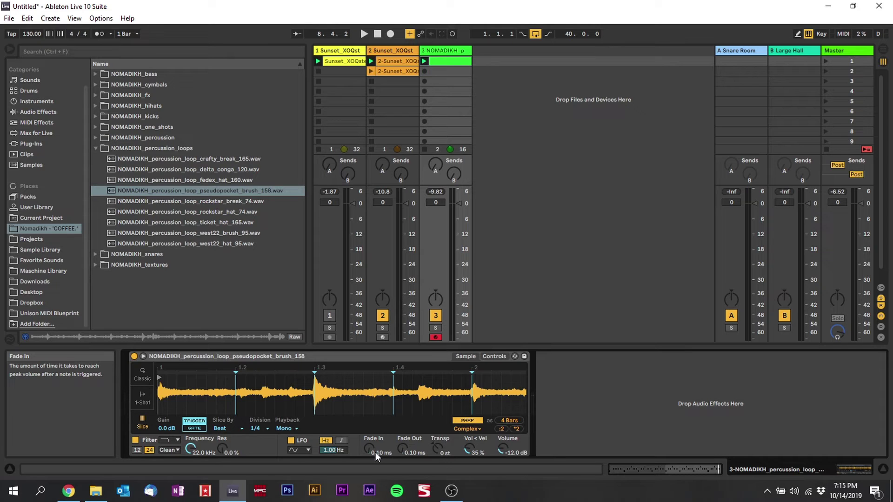
- Set Simpler's fade in to 54.9 ms, fade out to 37.5 ms and transposition to -7 st, and audition the pattern while reviewing its controls
drag(374, 451, 440, 448)
key(space)
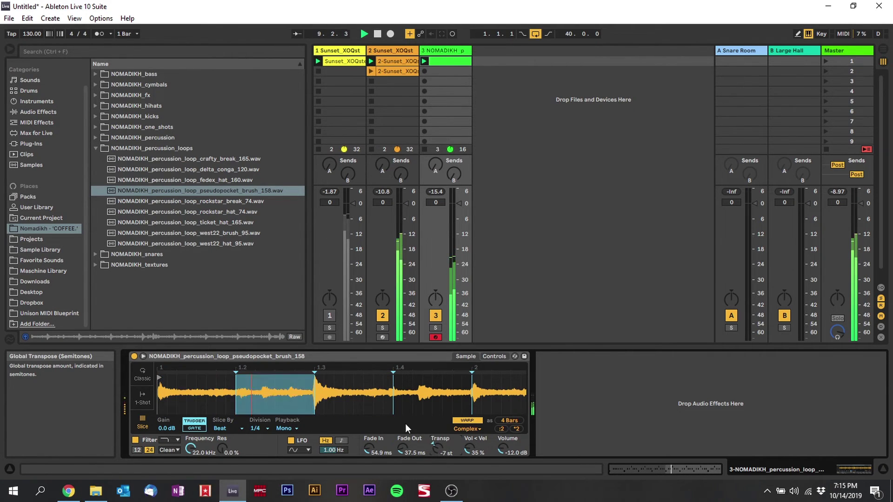
mouse_move(190, 449)
mouse_down()
mouse_move(190, 457)
mouse_move(190, 443)
mouse_up()
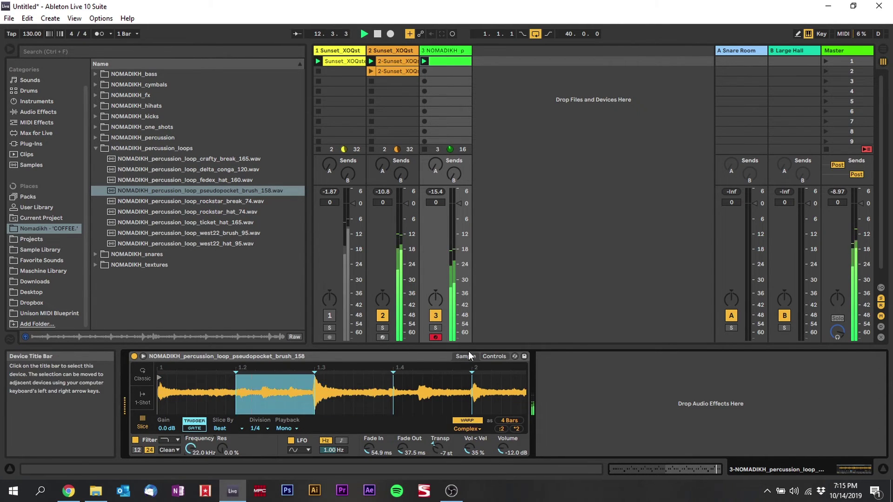
click(492, 357)
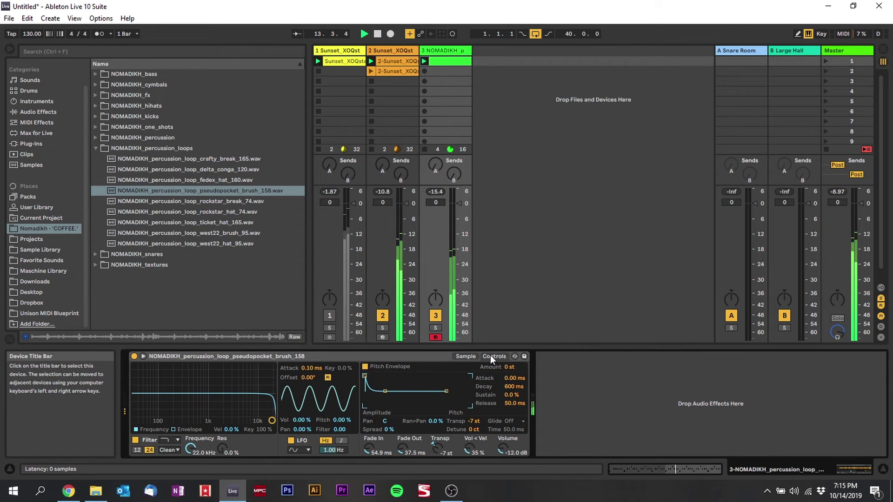
click(473, 356)
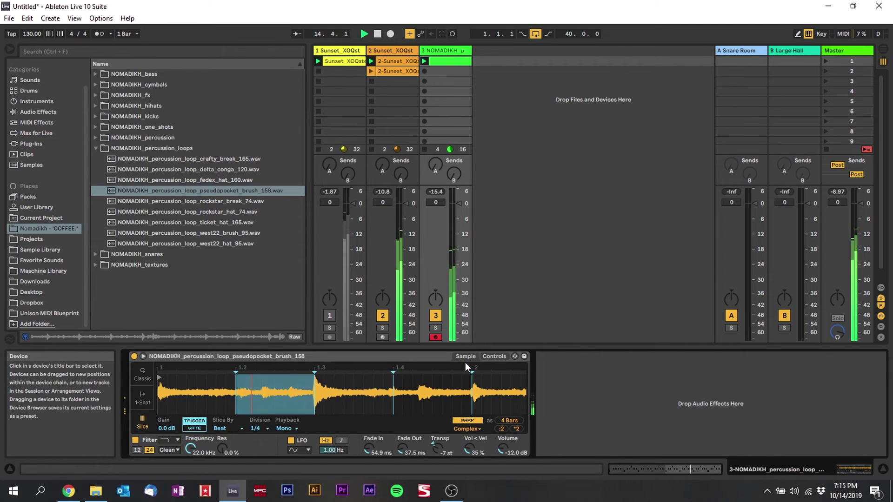